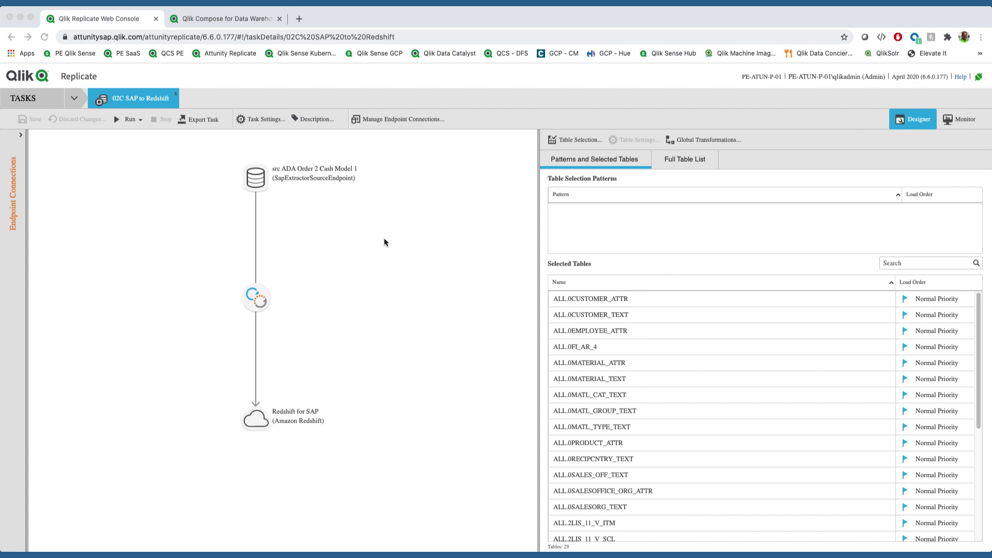
pyautogui.click(574, 147)
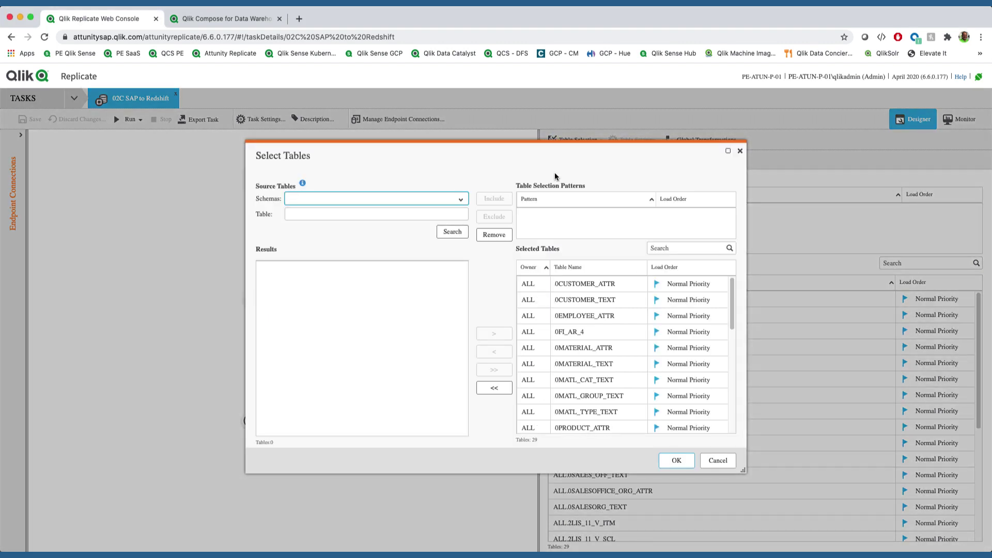
pyautogui.click(452, 233)
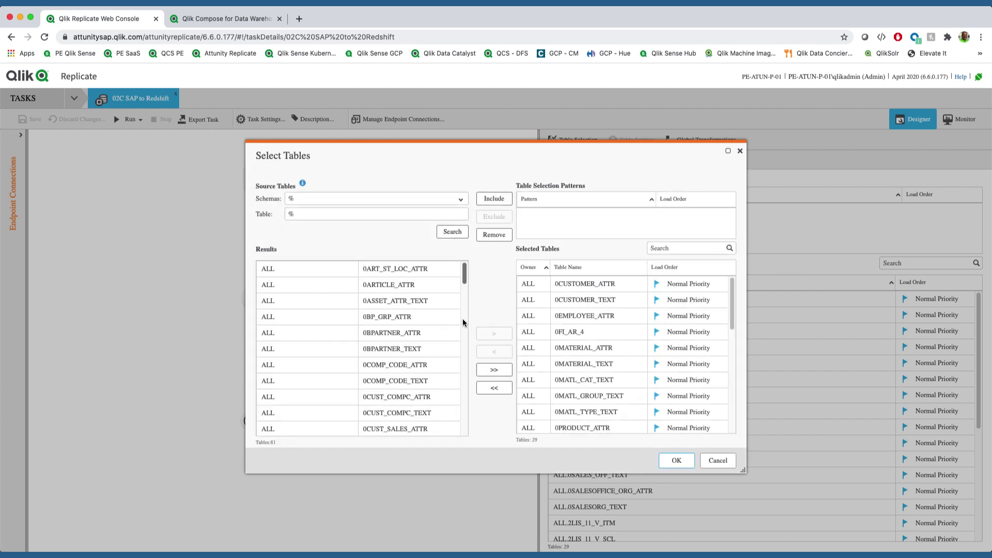
pyautogui.scroll(-20, 463, 323)
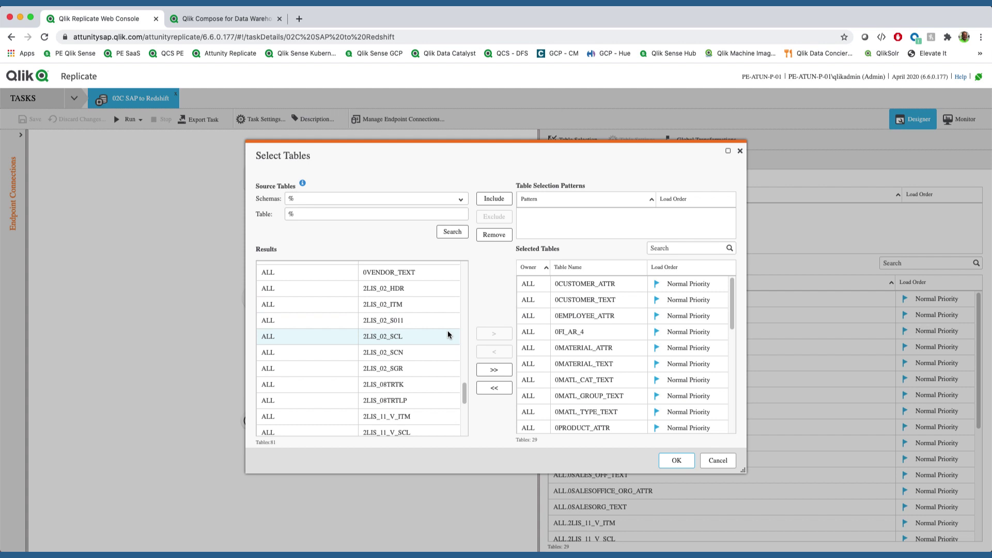
pyautogui.scroll(-3, 439, 381)
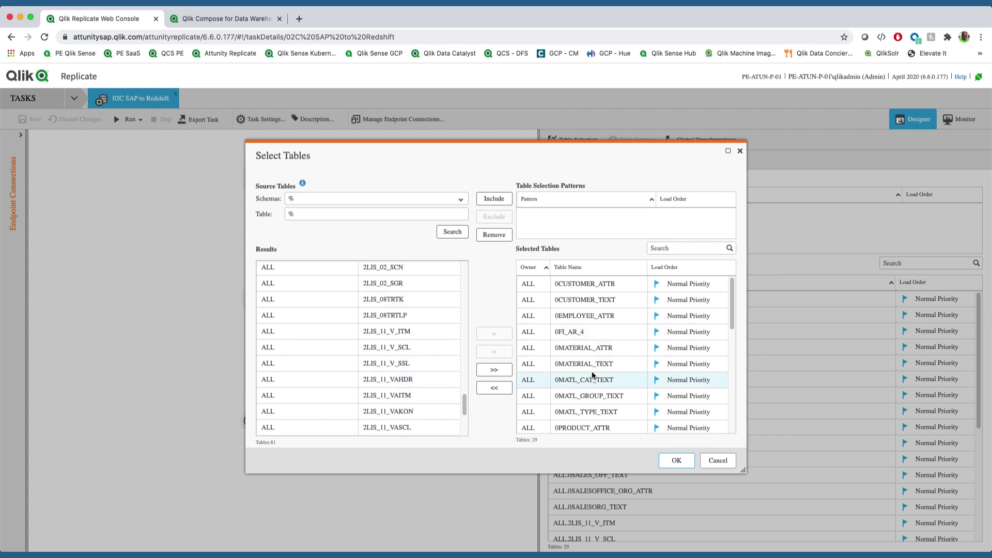
pyautogui.scroll(-4, 427, 374)
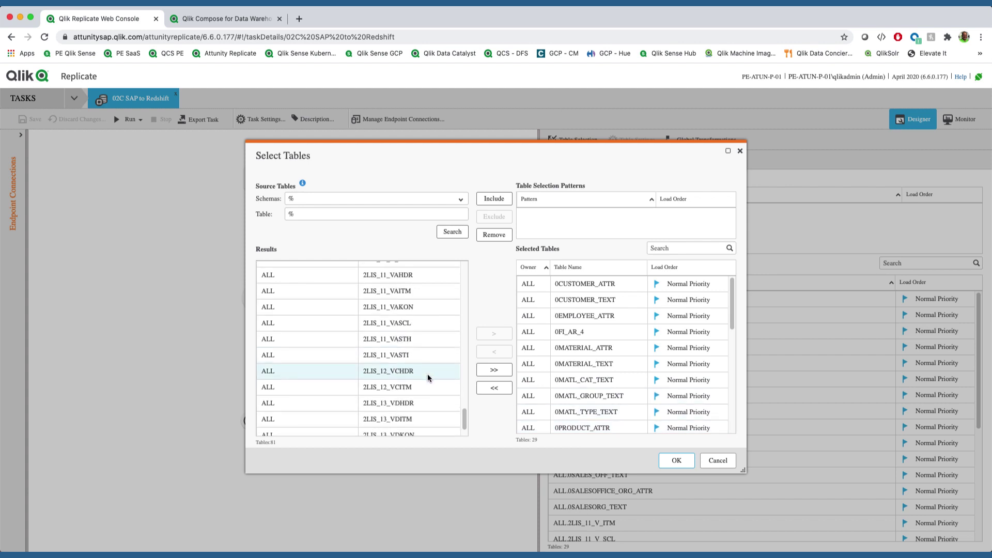
pyautogui.scroll(-2, 427, 373)
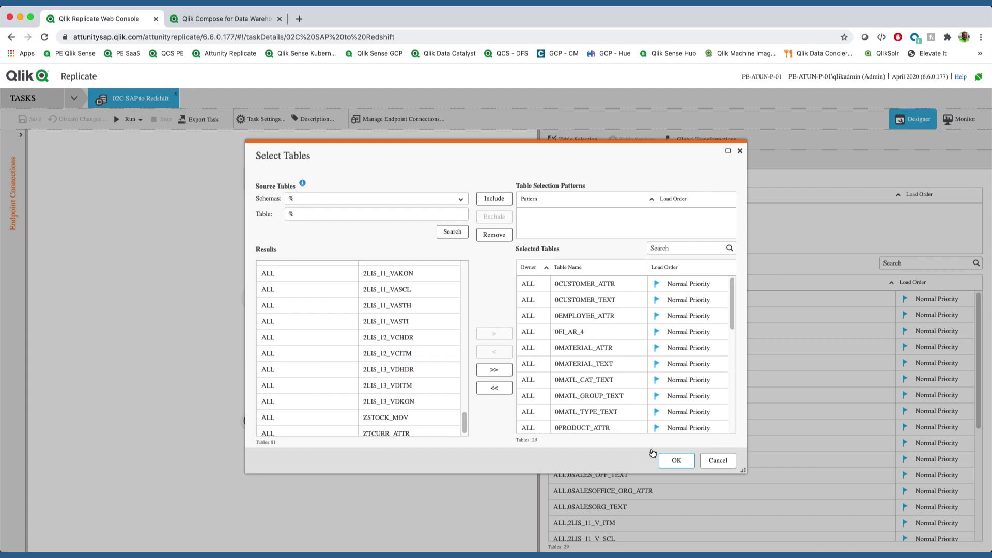
pyautogui.click(719, 461)
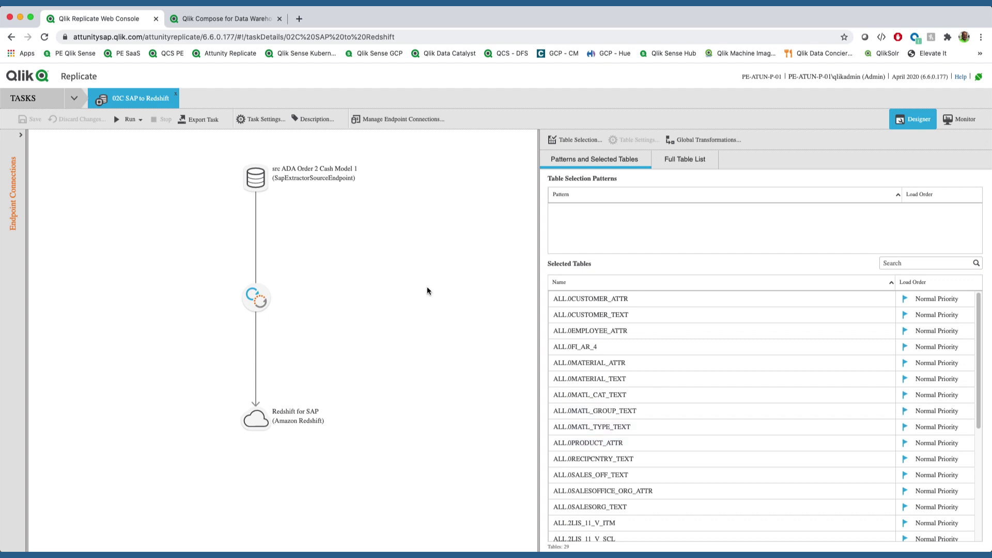
# Go to the Order to Cash SAP to Redshift project and list its 29 model entities
pyautogui.moveTo(322, 178)
pyautogui.click(249, 21)
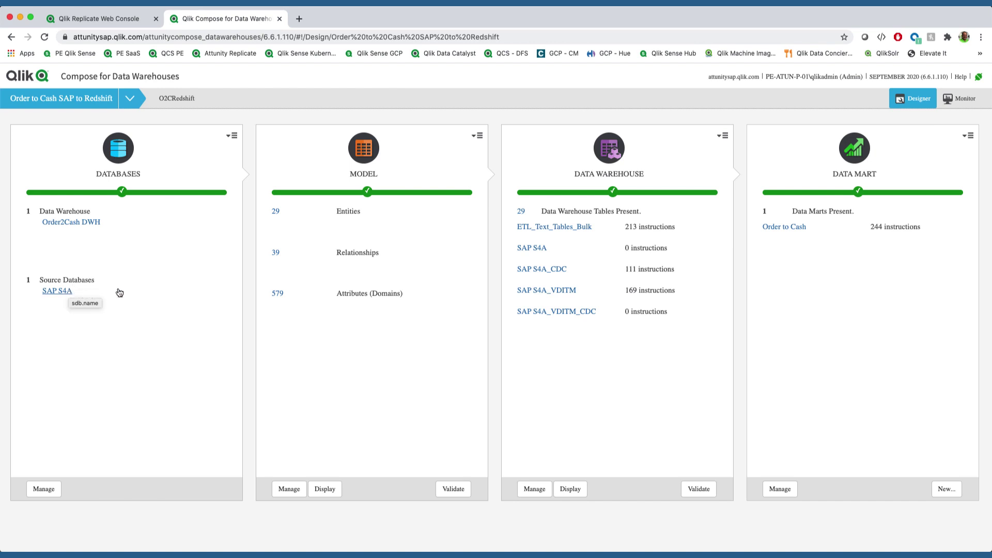
pyautogui.click(275, 212)
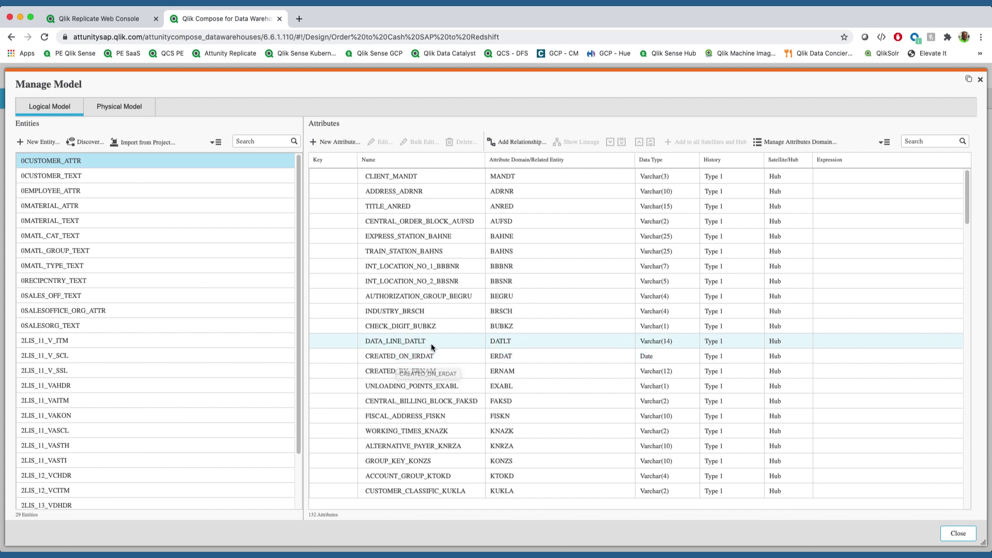
# Close Manage Model, view the 39-relationship Data Warehouse Model diagram, then close it
pyautogui.click(957, 532)
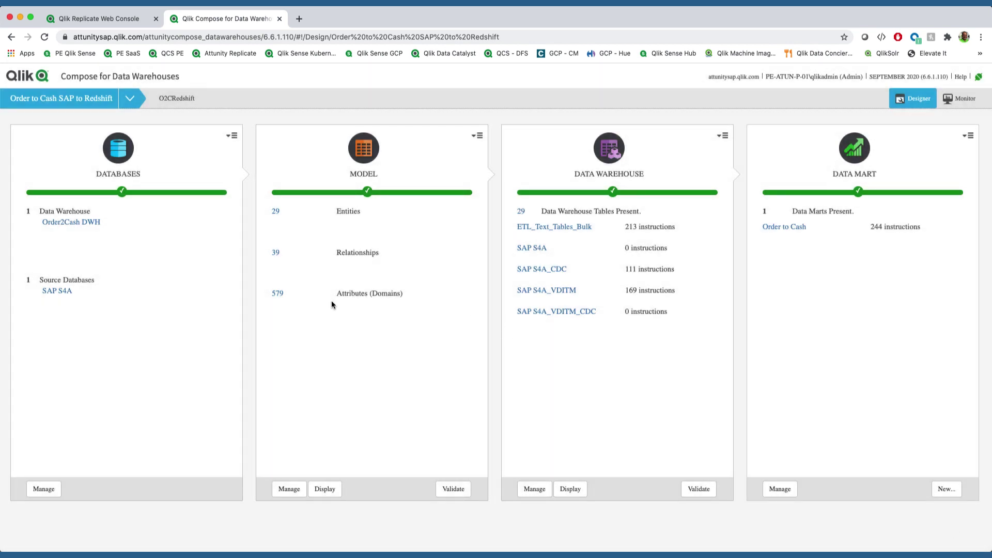
pyautogui.click(276, 254)
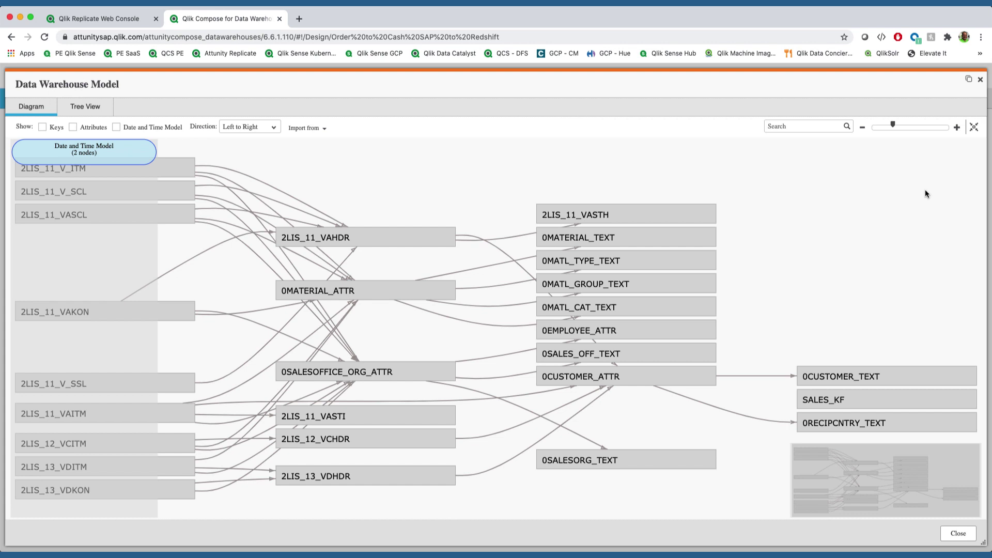
pyautogui.click(980, 80)
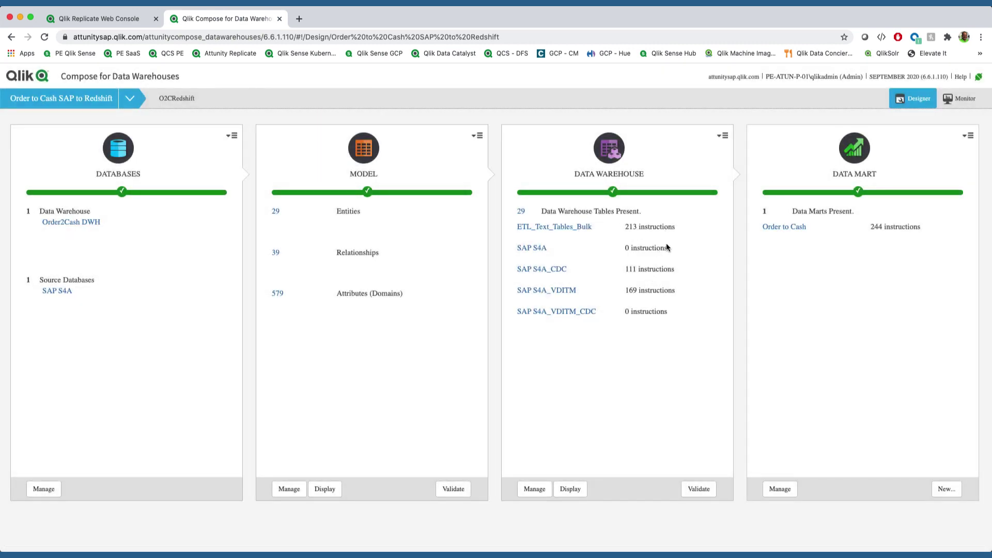
pyautogui.click(574, 224)
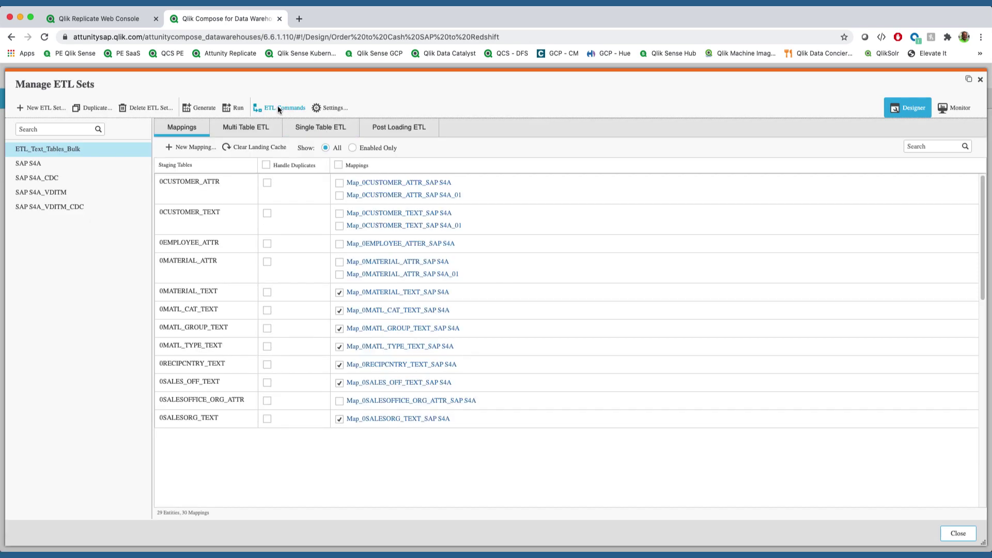
pyautogui.click(278, 109)
pyautogui.scroll(-20, 525, 291)
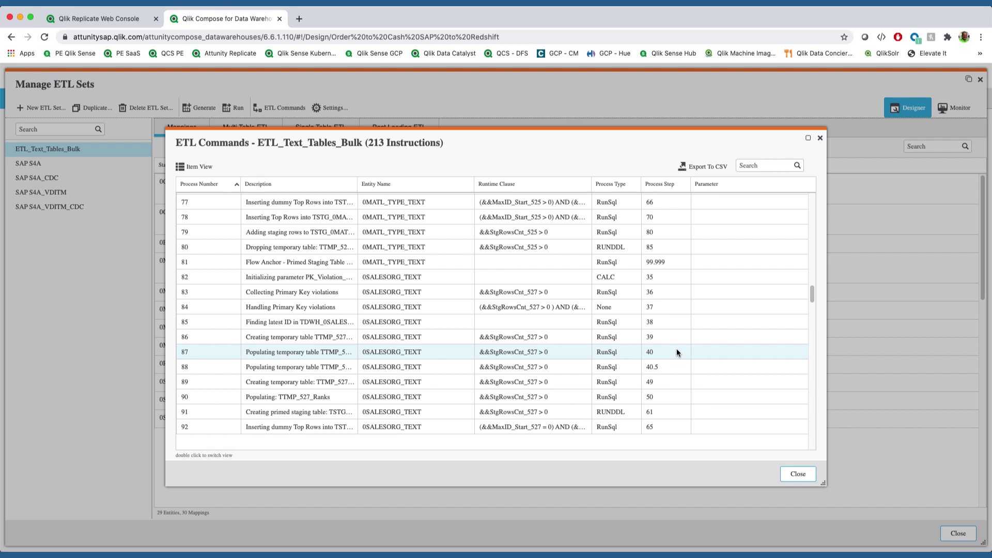
pyautogui.click(800, 473)
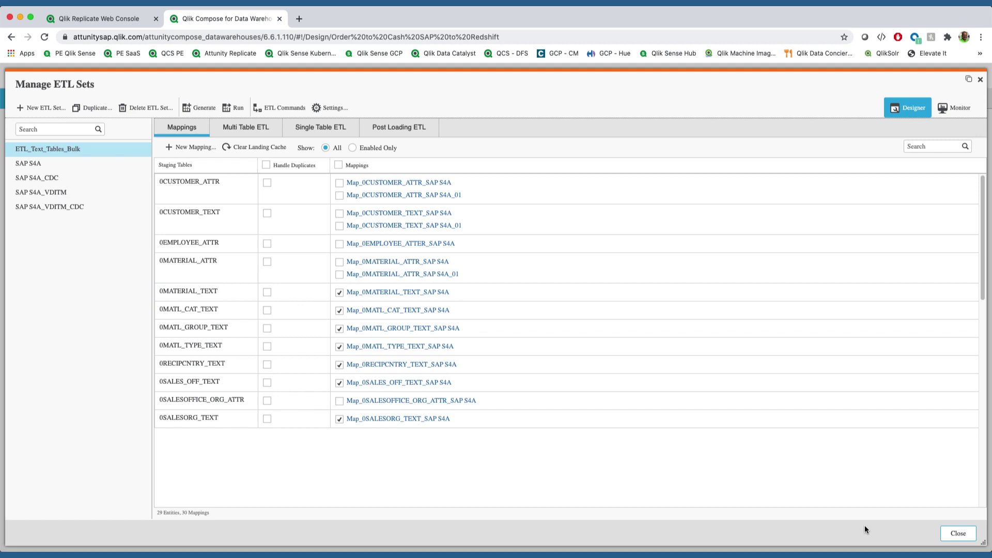
pyautogui.click(958, 534)
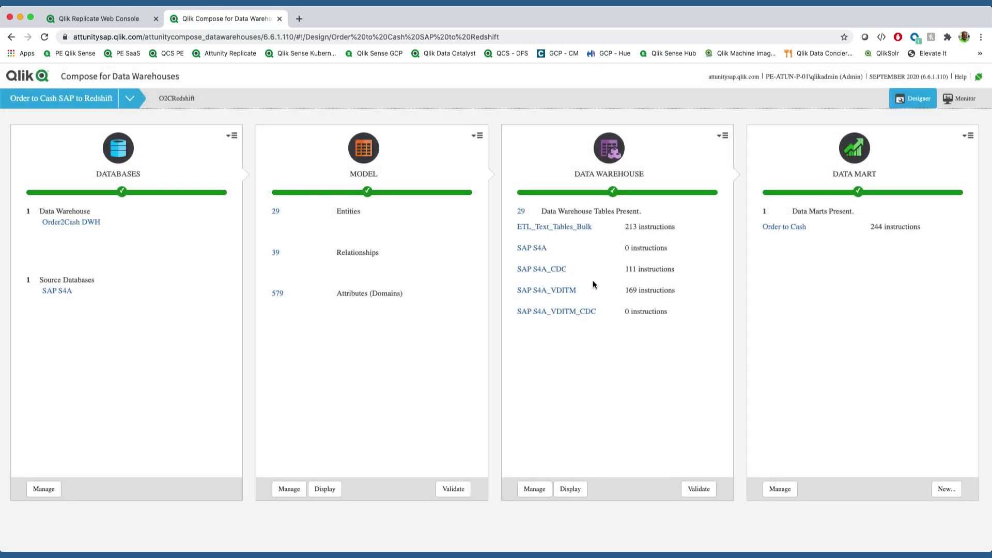
# Open the Order to Cash data mart and edit its Sales Order Metrics star schema
pyautogui.click(782, 227)
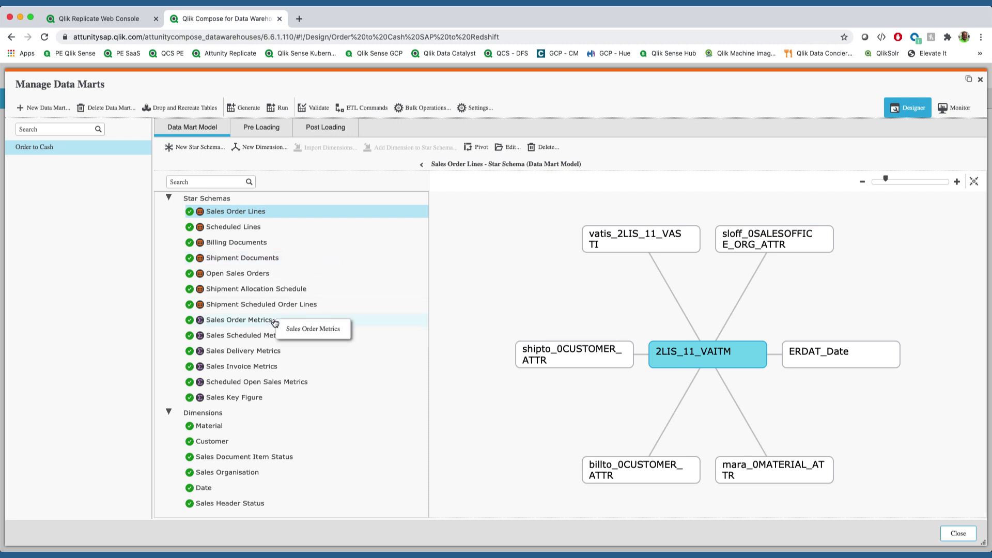
pyautogui.click(274, 323)
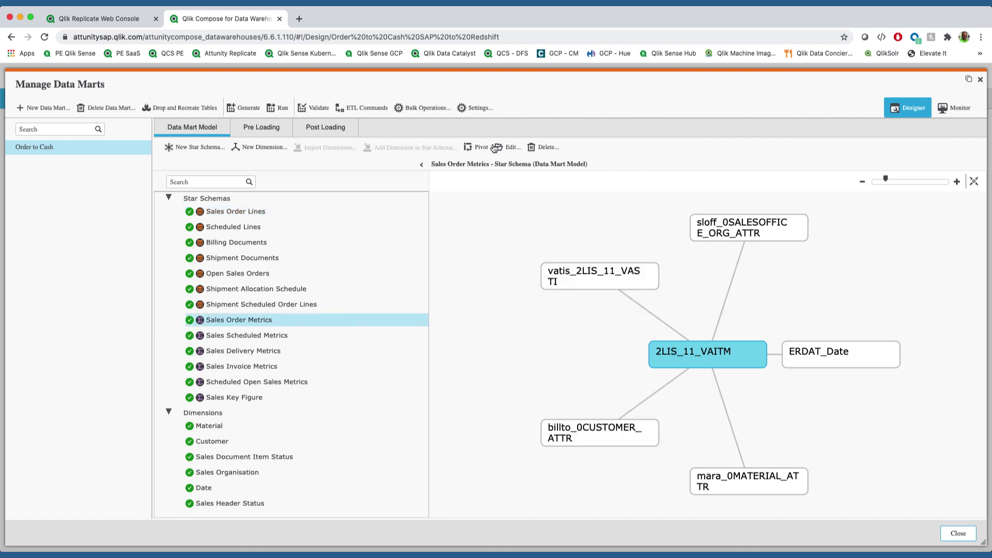
pyautogui.click(509, 149)
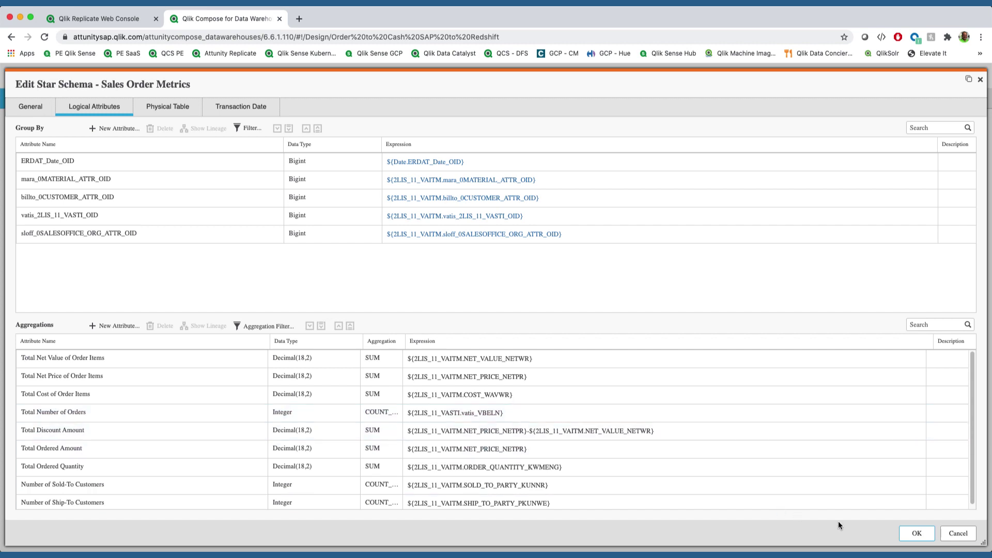
# Cancel the Sales Order Metrics star schema editor without saving any changes
pyautogui.click(954, 534)
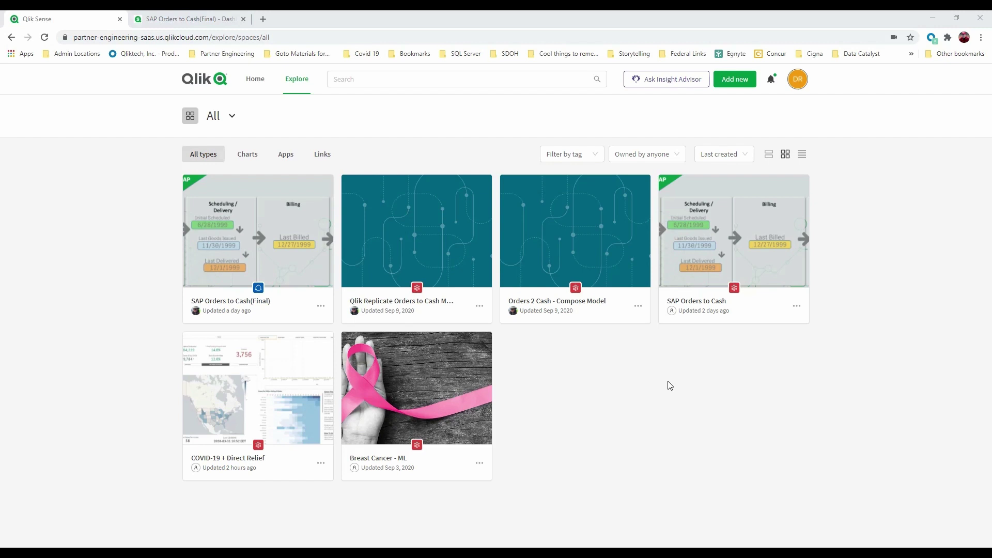
# Ask Insight Advisor Chat about DSO by voice, getting 20.25, then close the chat
pyautogui.click(664, 83)
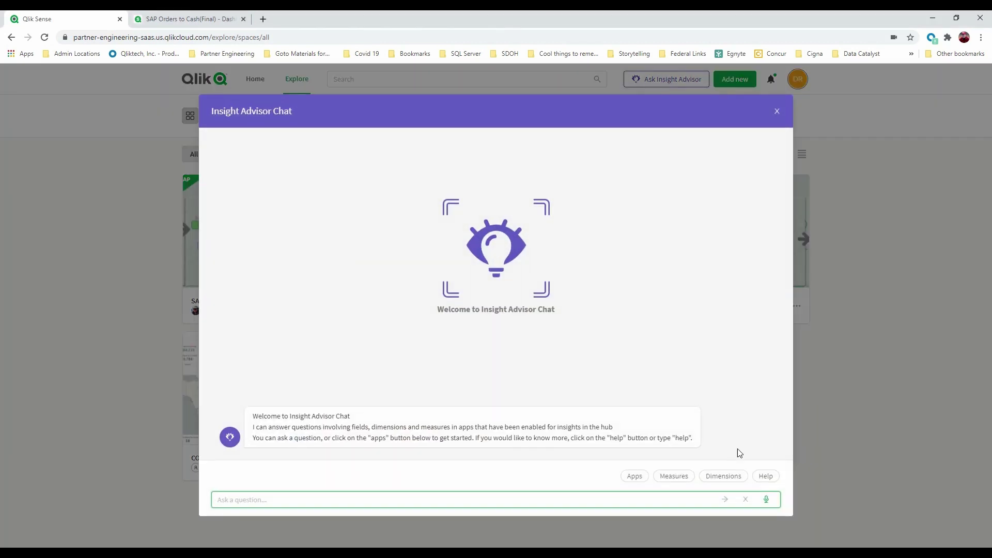
pyautogui.click(768, 500)
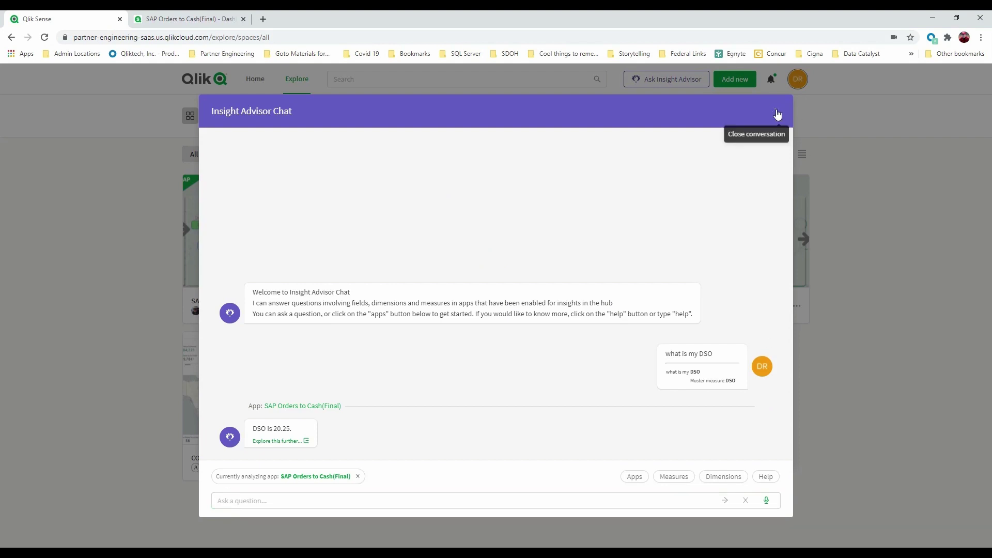
pyautogui.click(777, 112)
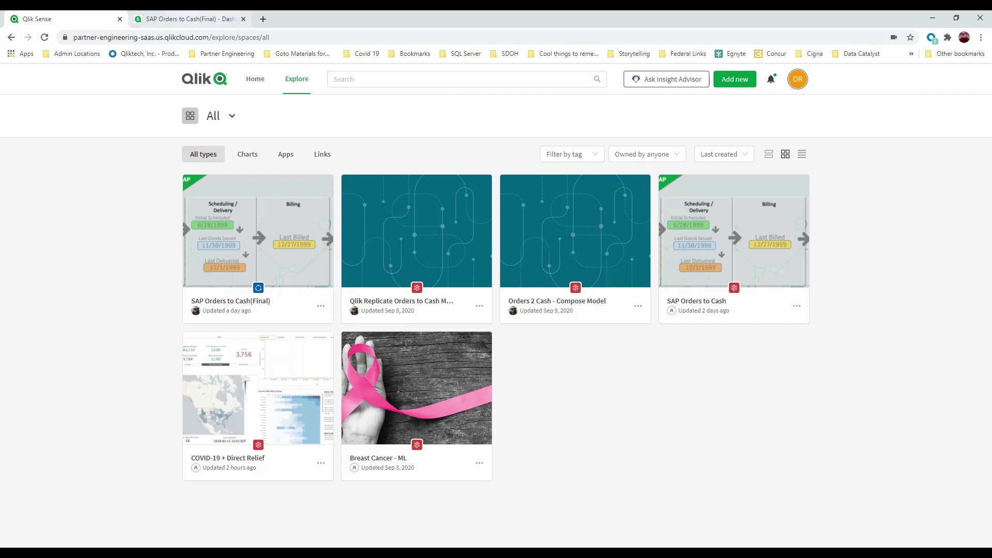
# Open the SAP Orders to Cash(Final) Year to Date sheet and slide the % On-Time Delivered range later
pyautogui.click(191, 20)
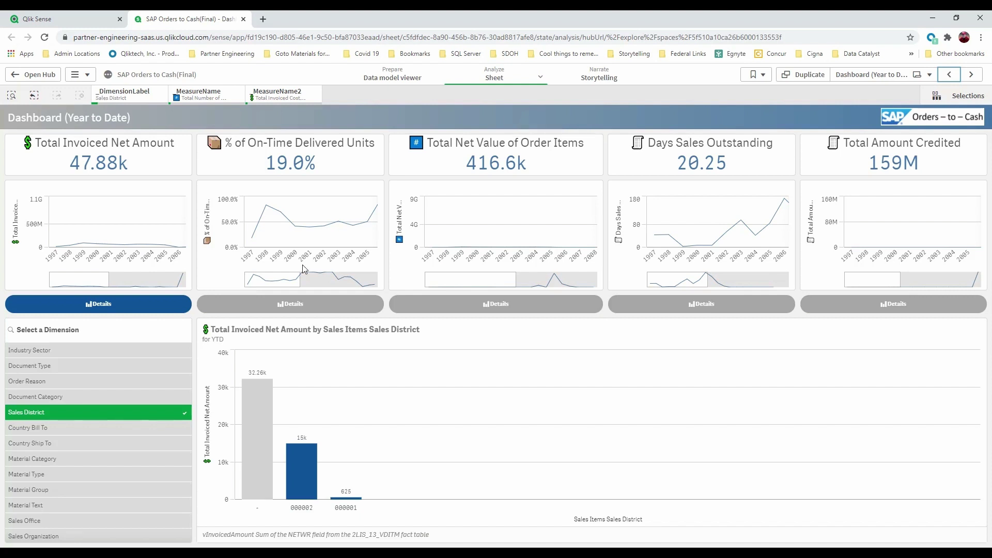
pyautogui.moveTo(295, 282); pyautogui.dragTo(374, 287)
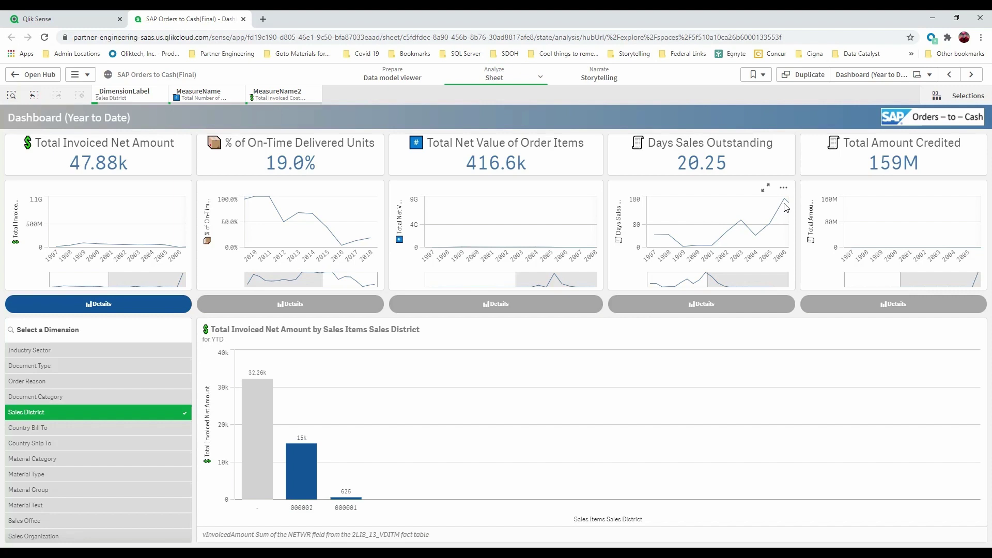
# Break Days Sales Outstanding down by the Country Bill To dimension
pyautogui.click(704, 308)
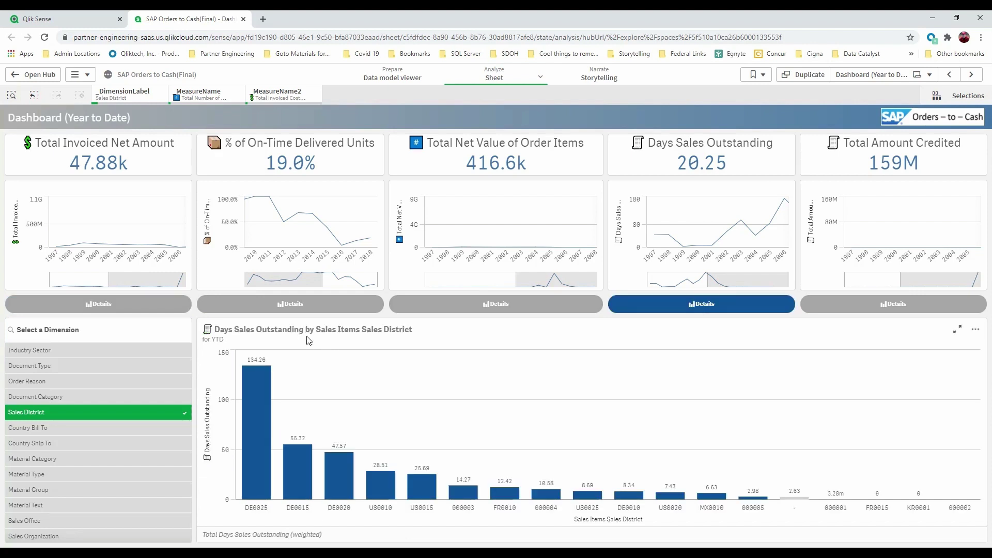
pyautogui.click(116, 428)
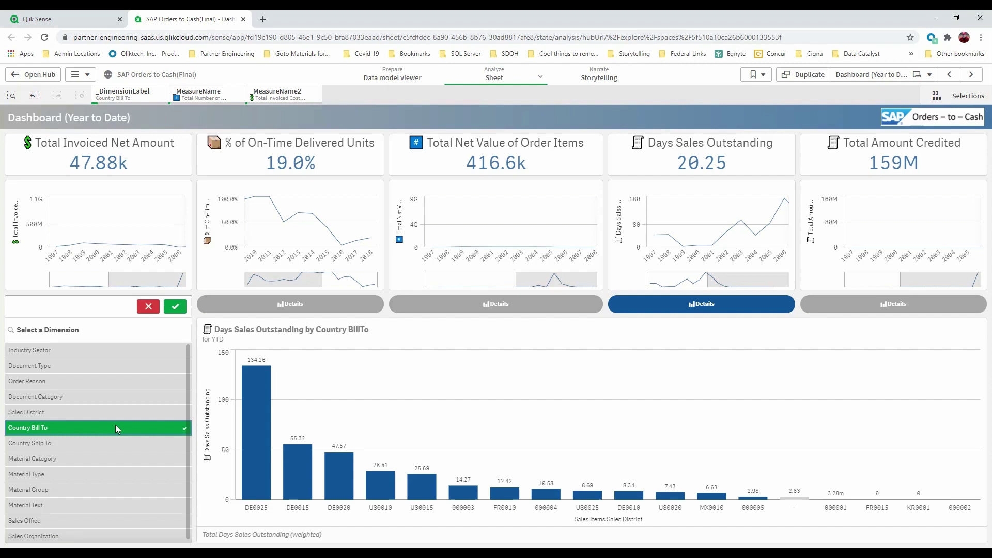
pyautogui.click(176, 308)
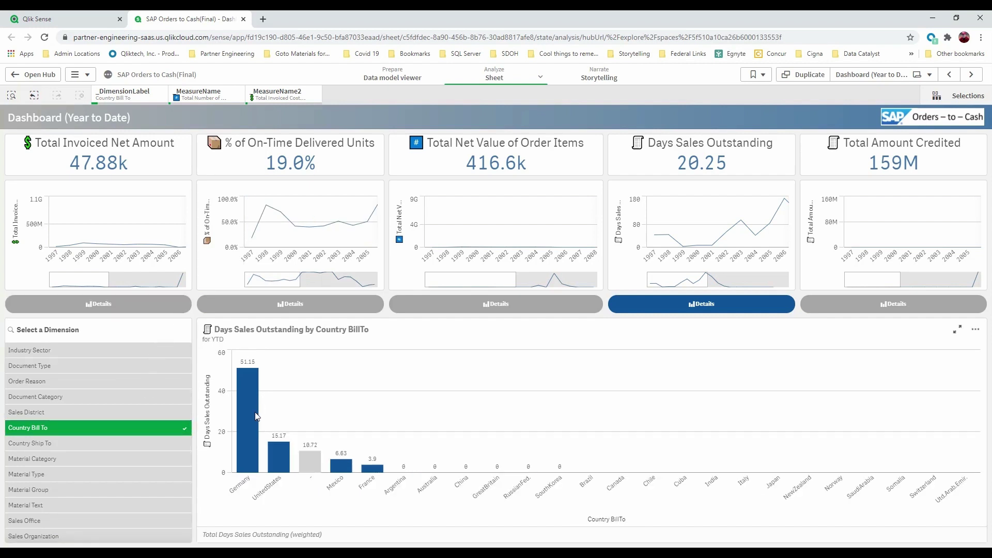
# Filter the dashboard to Germany, raising DSO to 51.15
pyautogui.moveTo(254, 433)
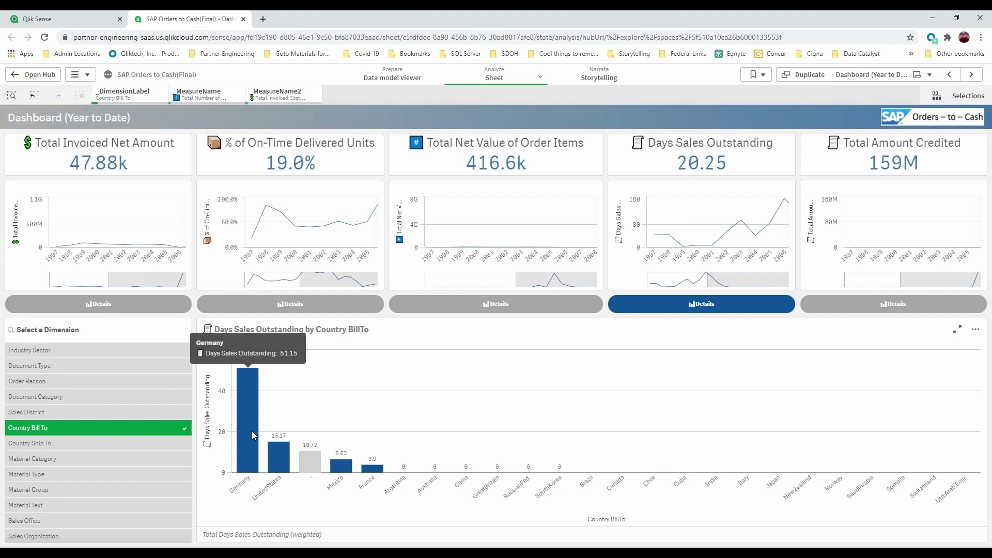
pyautogui.click(252, 431)
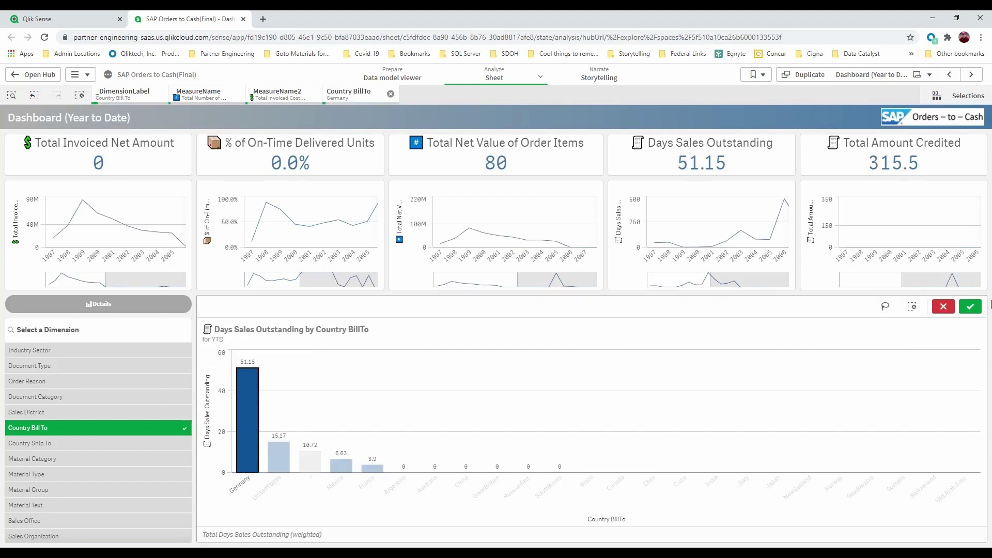
pyautogui.click(970, 307)
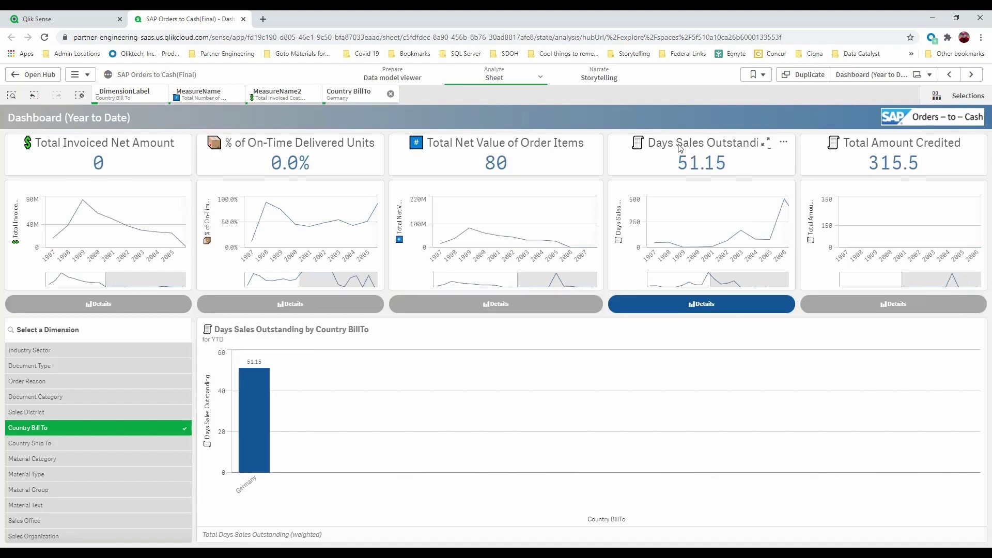
# Move to the Days Sales Outstanding Dashboard (1) sheet, showing 2.37k orders in 0-30 Days
pyautogui.click(971, 74)
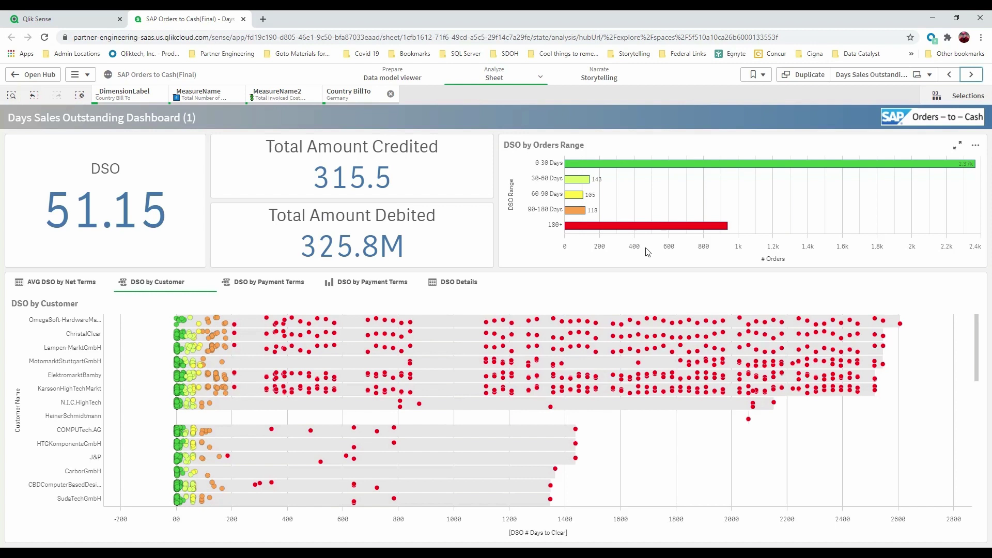
pyautogui.moveTo(565, 175)
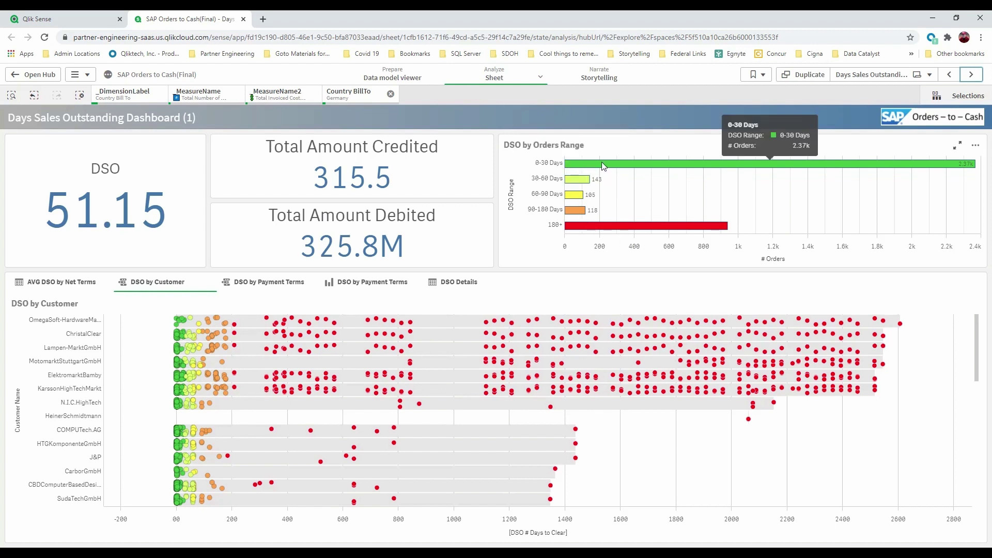
# Filter the DSO sheet to the 180+ days range: 938 orders, DSO 649.1
pyautogui.click(616, 228)
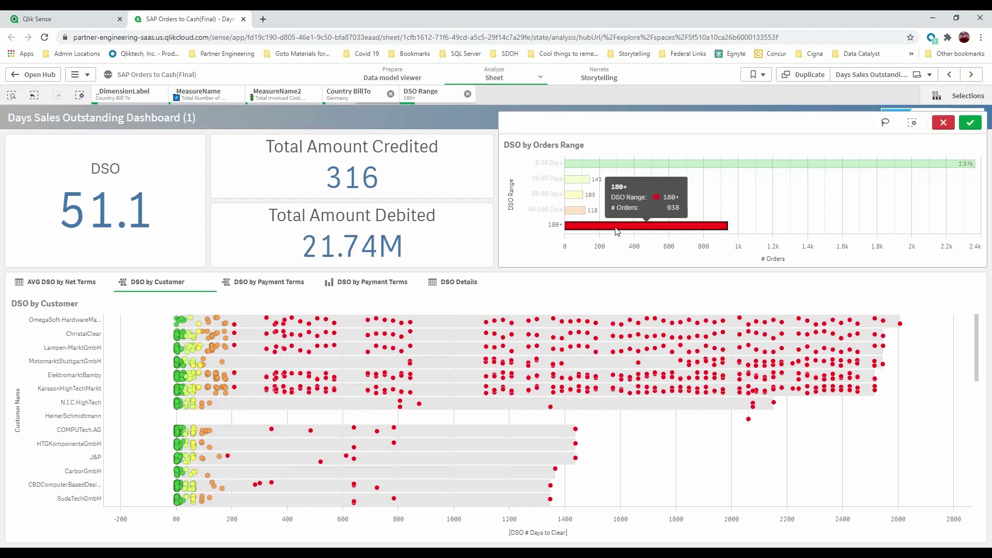
pyautogui.click(971, 123)
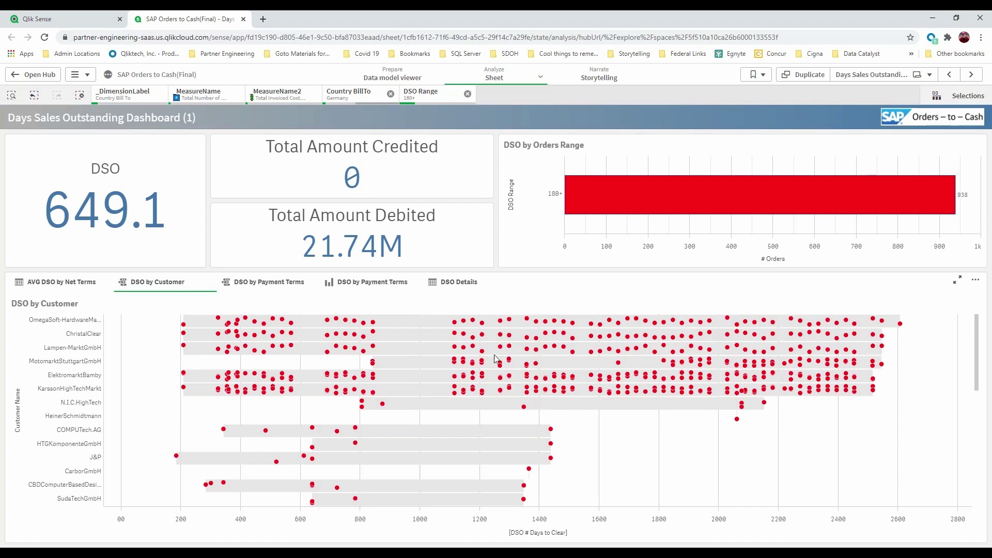
# Select the top seven customers, view their DSO Details table, then clear all selections
pyautogui.moveTo(77, 322); pyautogui.dragTo(104, 393)
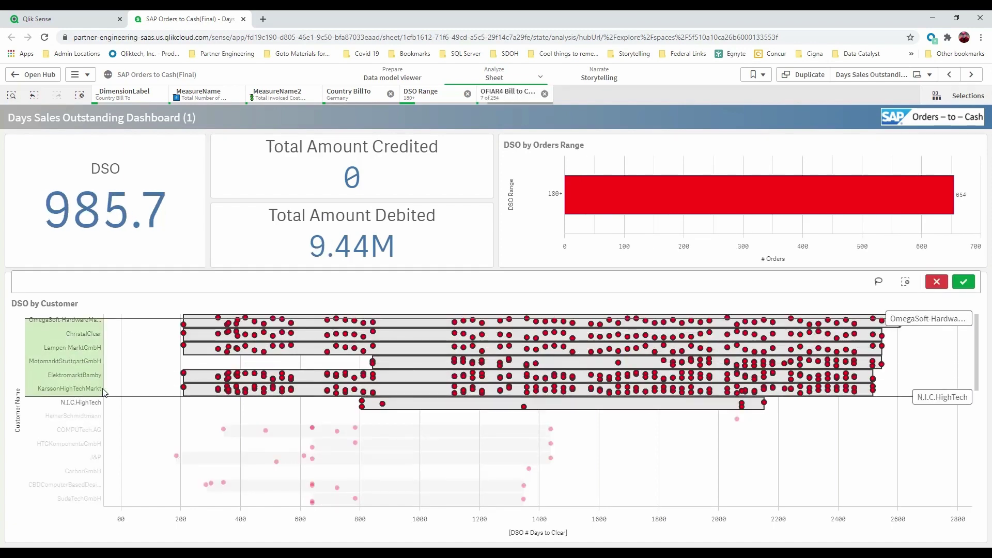
pyautogui.click(964, 282)
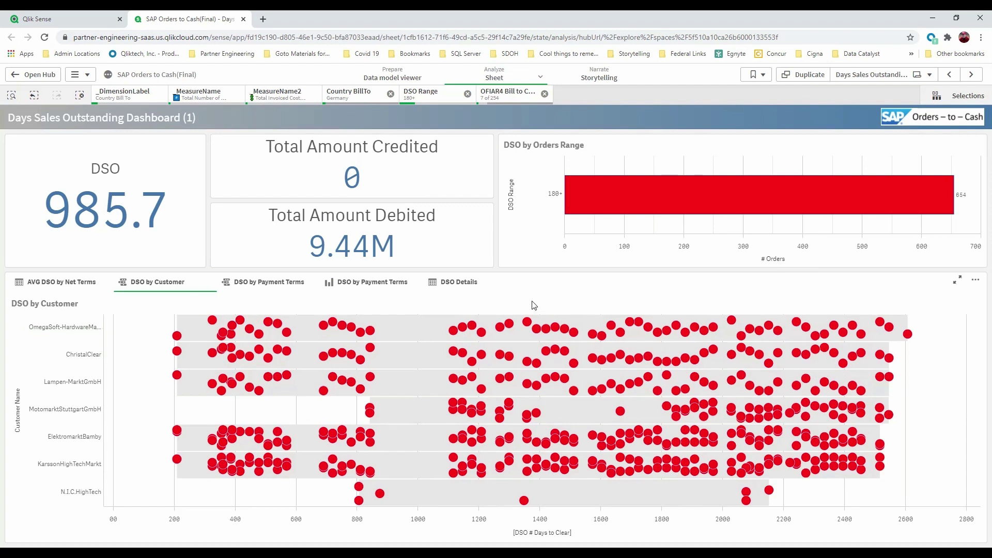
pyautogui.click(468, 288)
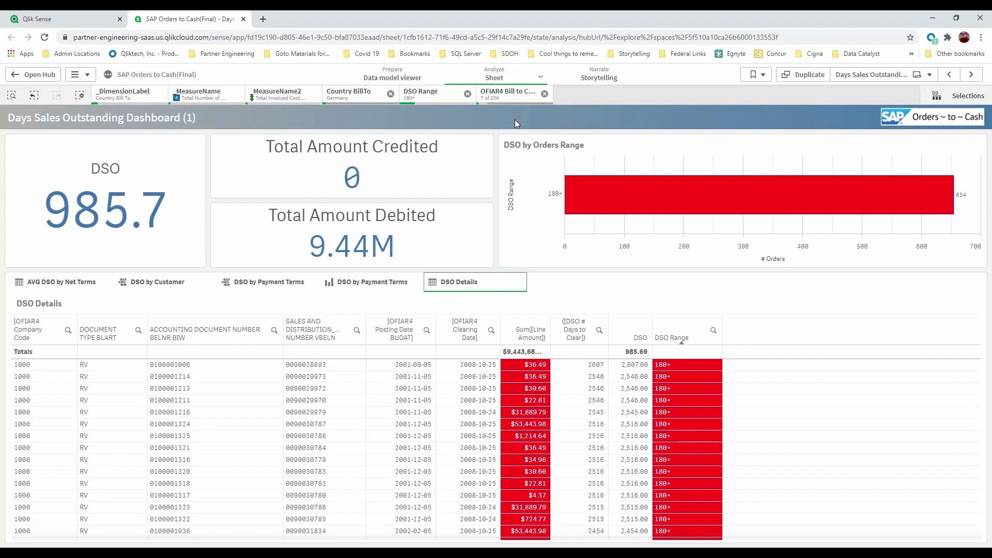
pyautogui.click(82, 96)
pyautogui.click(971, 75)
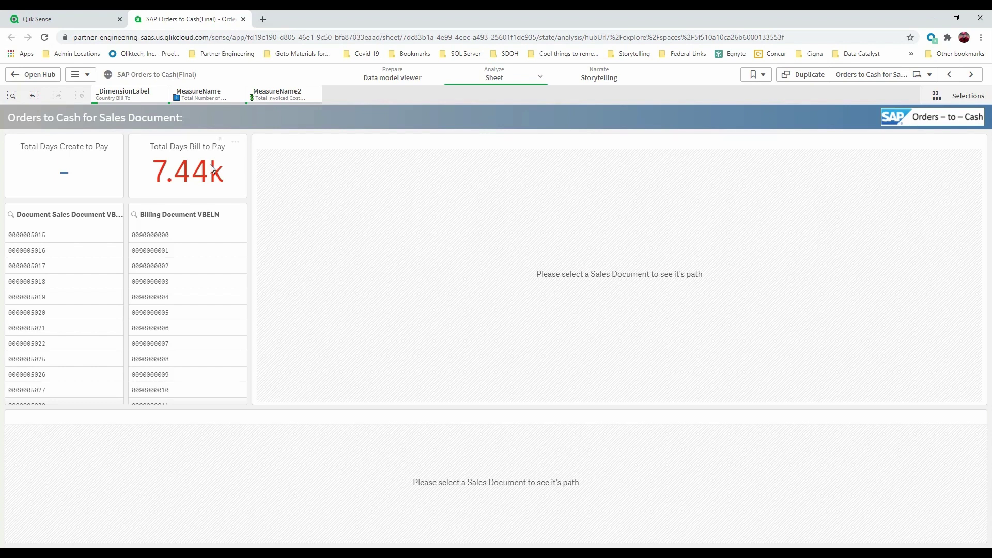
pyautogui.click(12, 216)
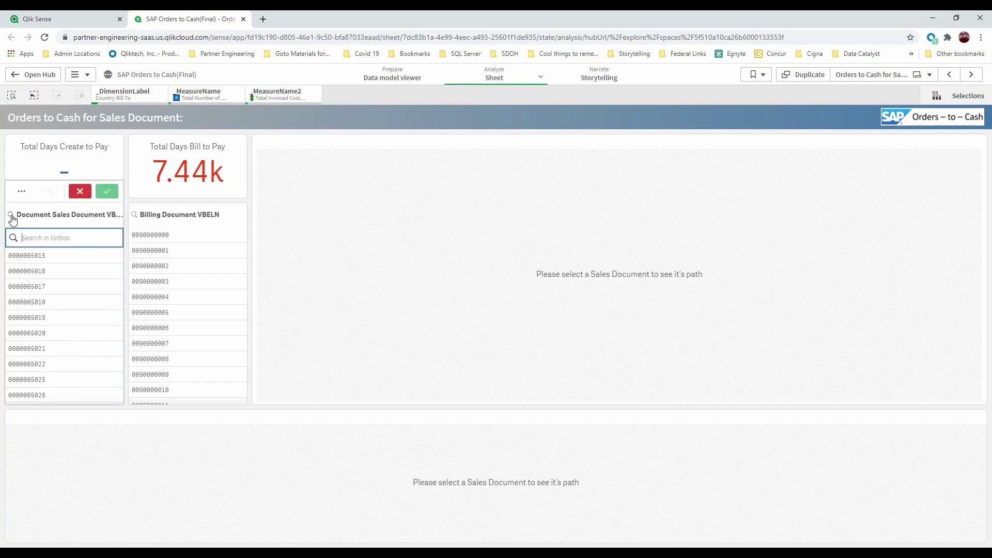
pyautogui.write('0000005595')
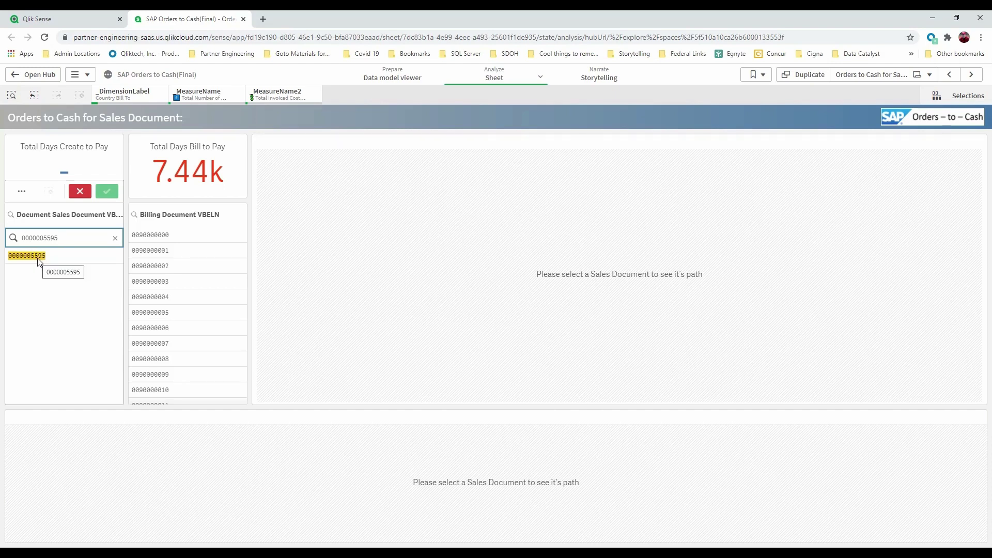
pyautogui.click(38, 255)
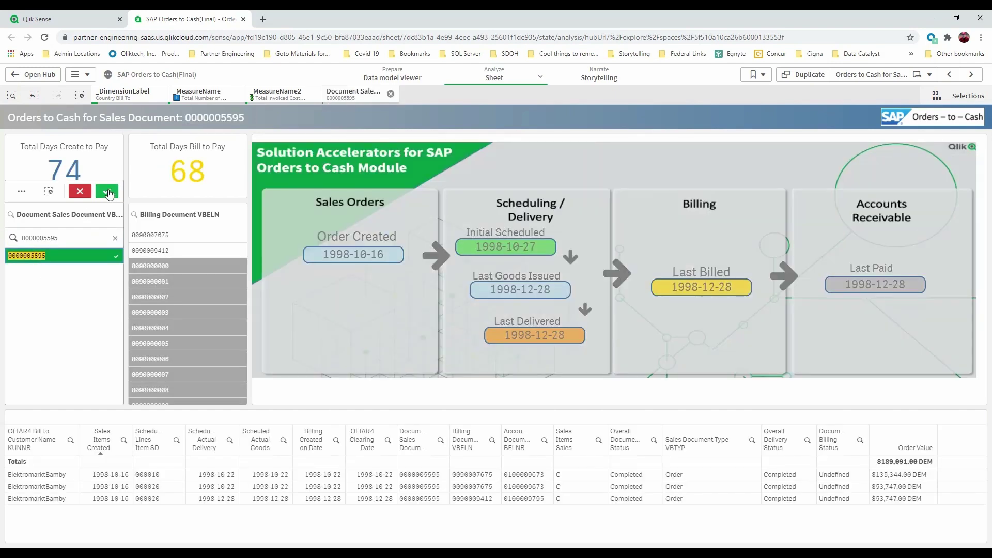
pyautogui.click(107, 191)
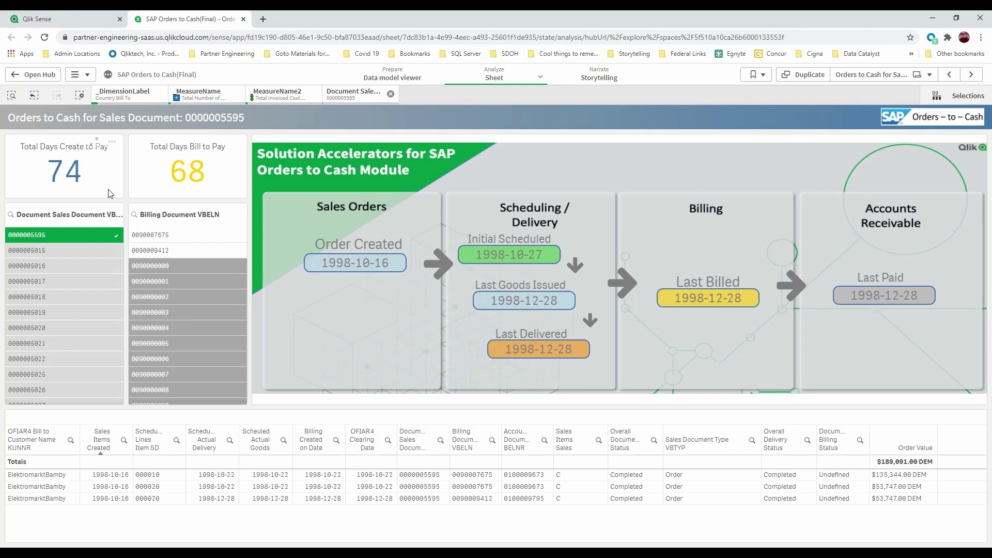